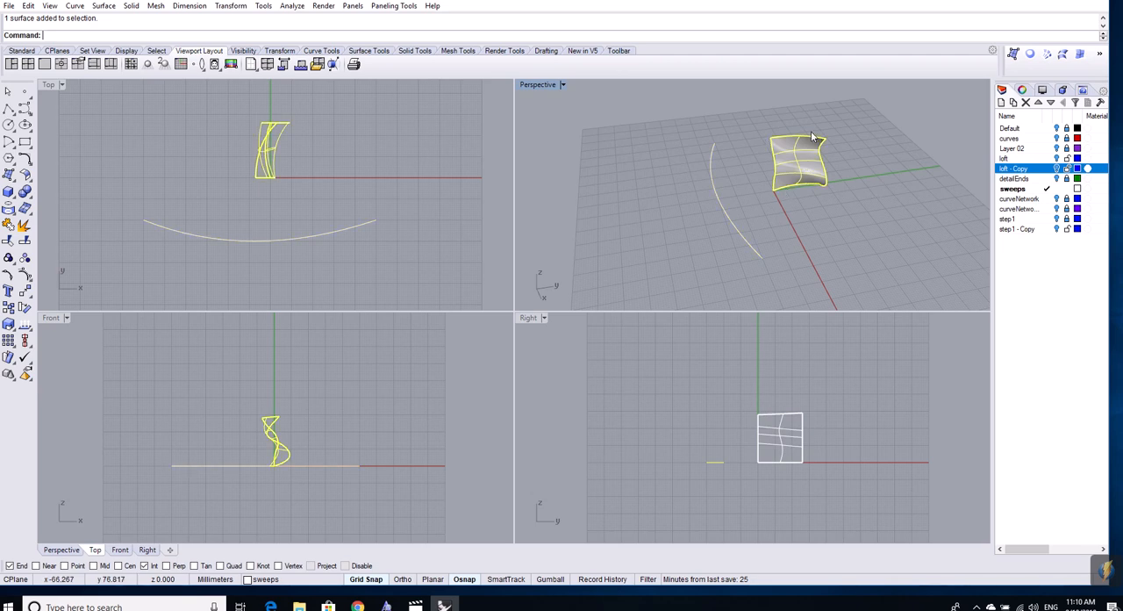
right_drag(874, 201, 884, 177)
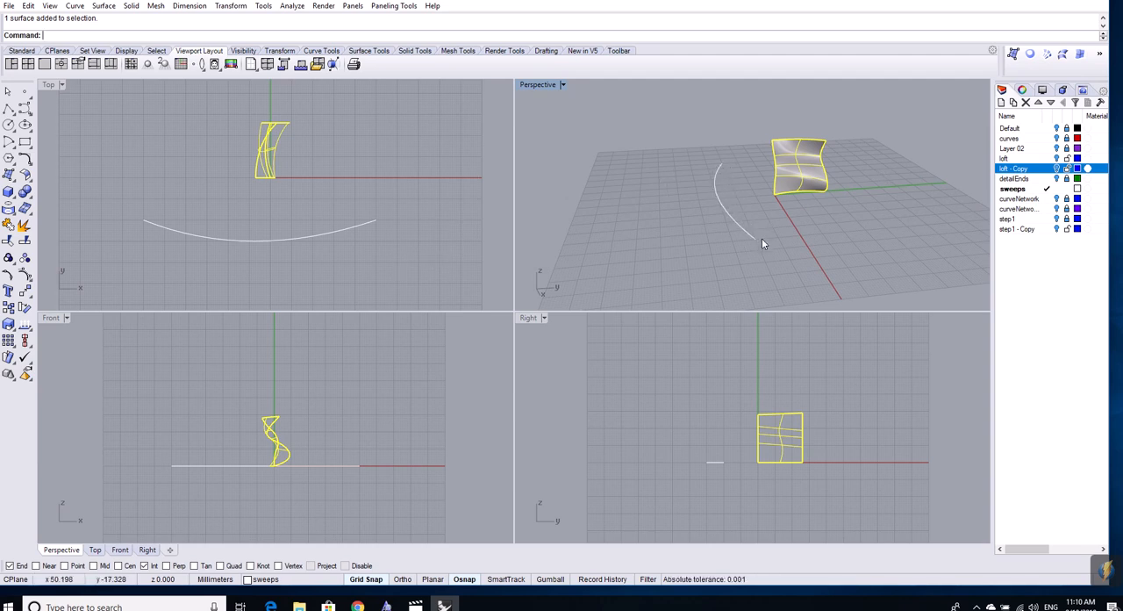
mouse_move(403, 233)
right_down()
mouse_move(378, 214)
mouse_move(365, 230)
mouse_move(403, 236)
right_up()
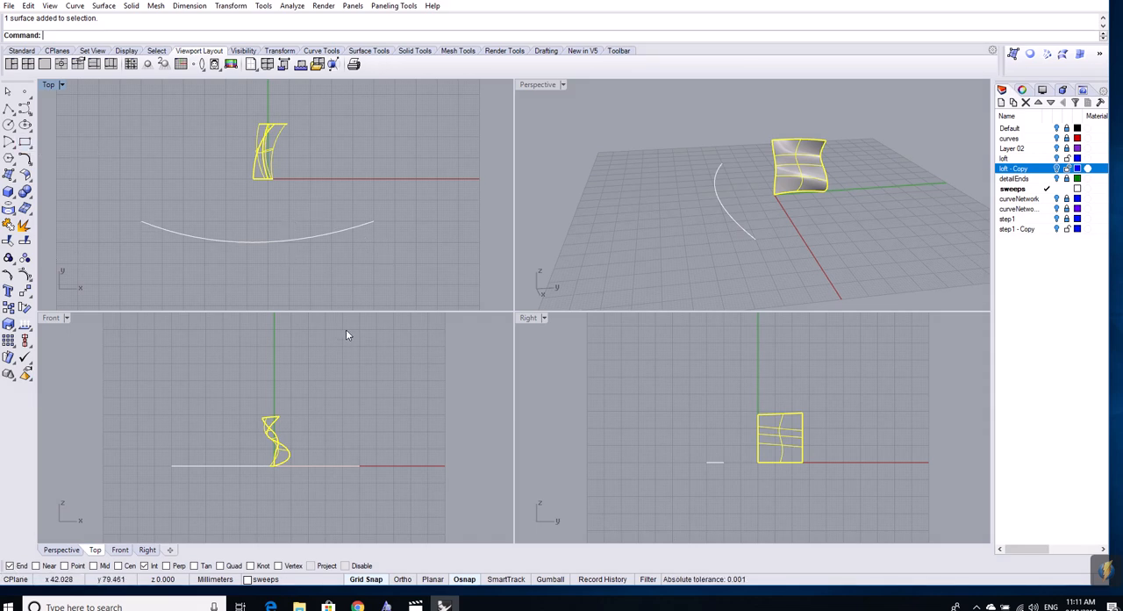
click(317, 235)
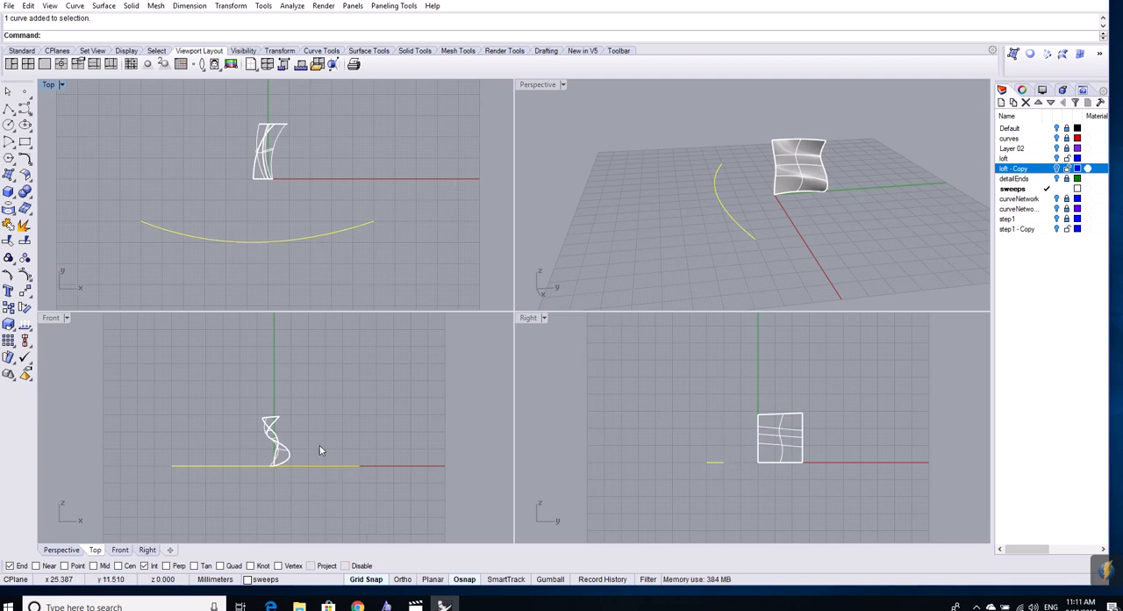
right_drag(350, 436, 358, 418)
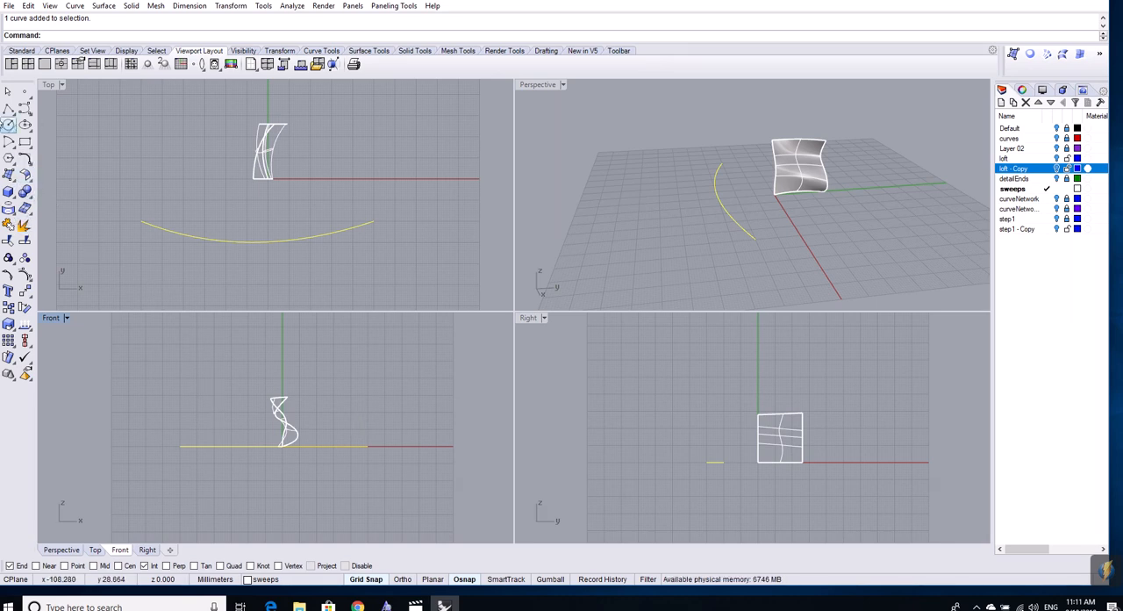
- Try drawing a control-point curve about 67 mm high from the long arc's positive-X end across the Front and Right views, and delete it
click(24, 109)
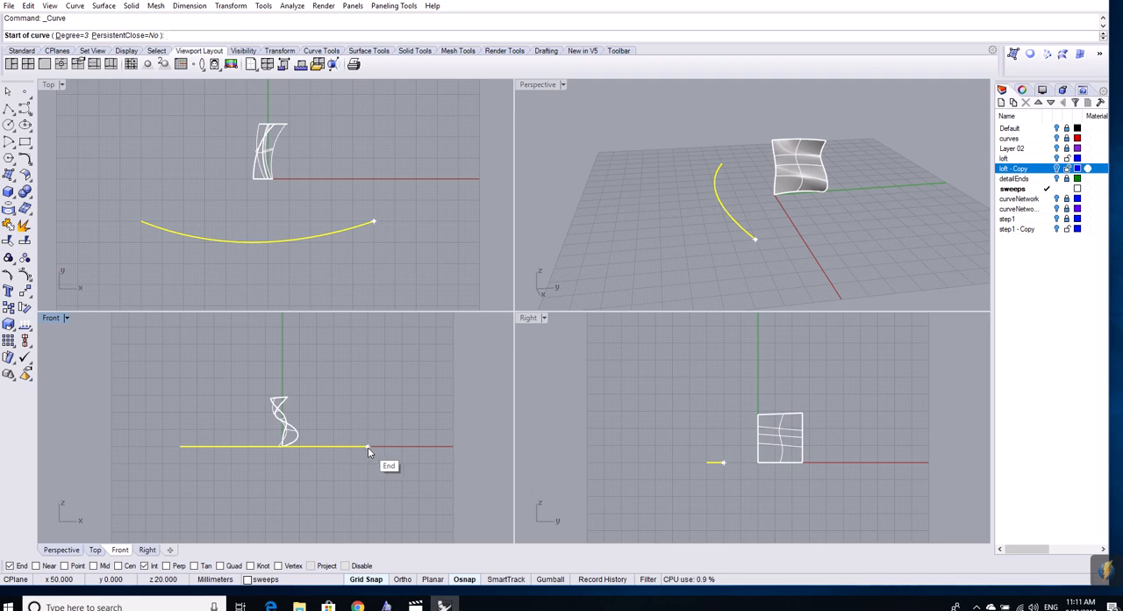
click(368, 447)
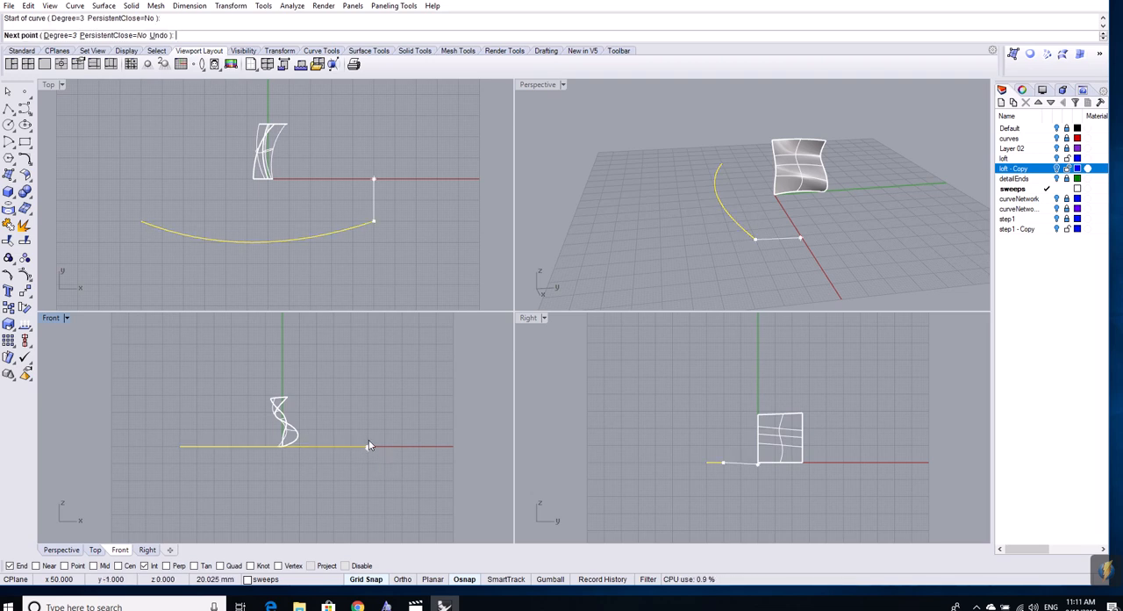
click(368, 332)
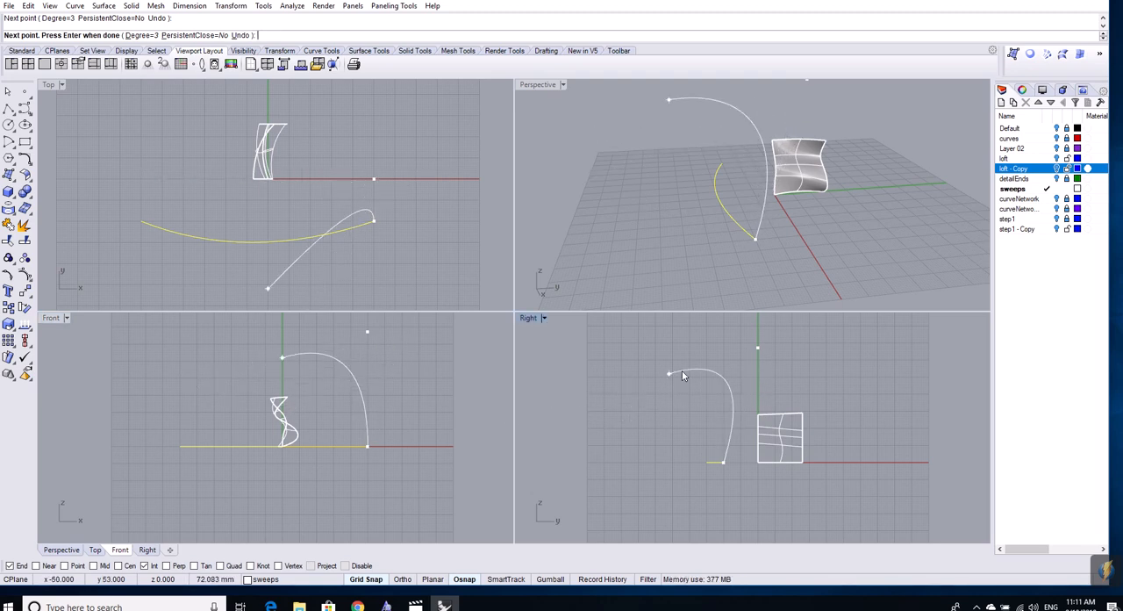
click(726, 385)
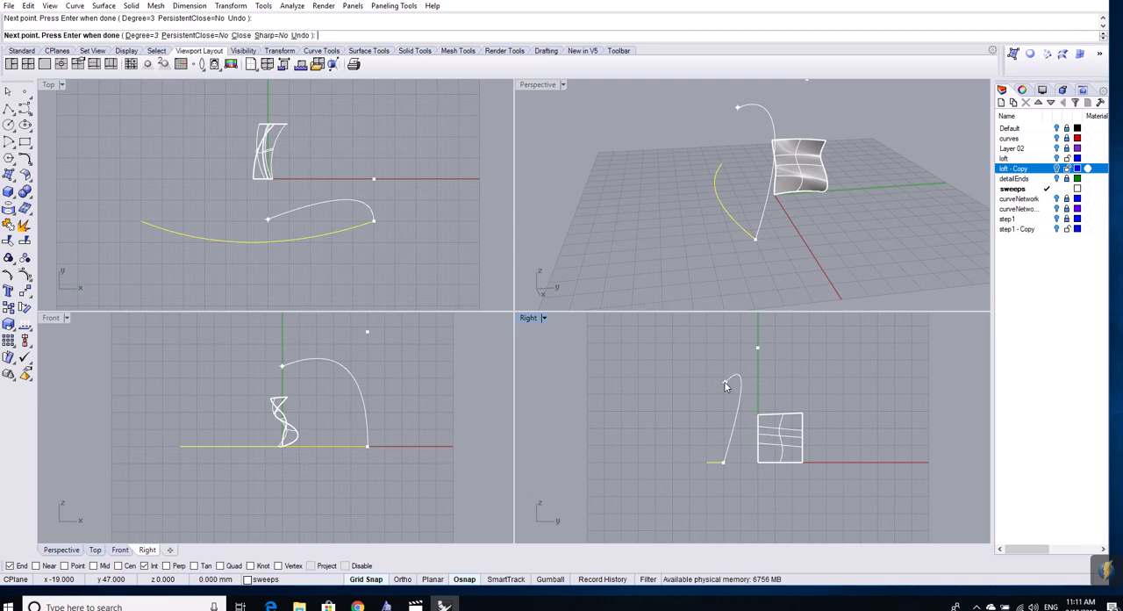
key(Return)
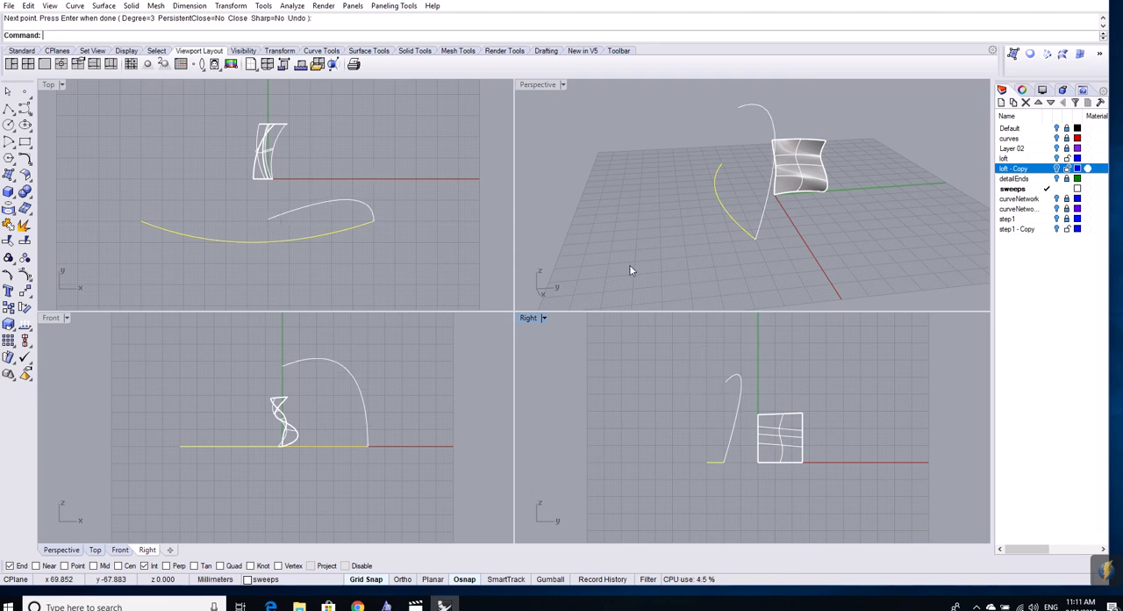
right_drag(629, 264, 696, 247)
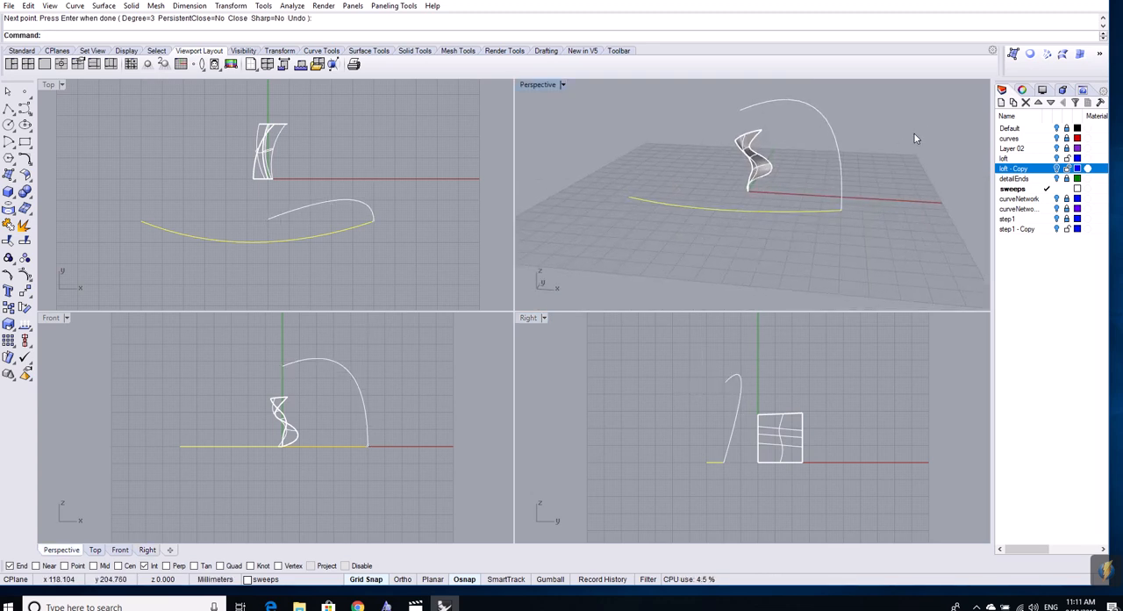
click(842, 168)
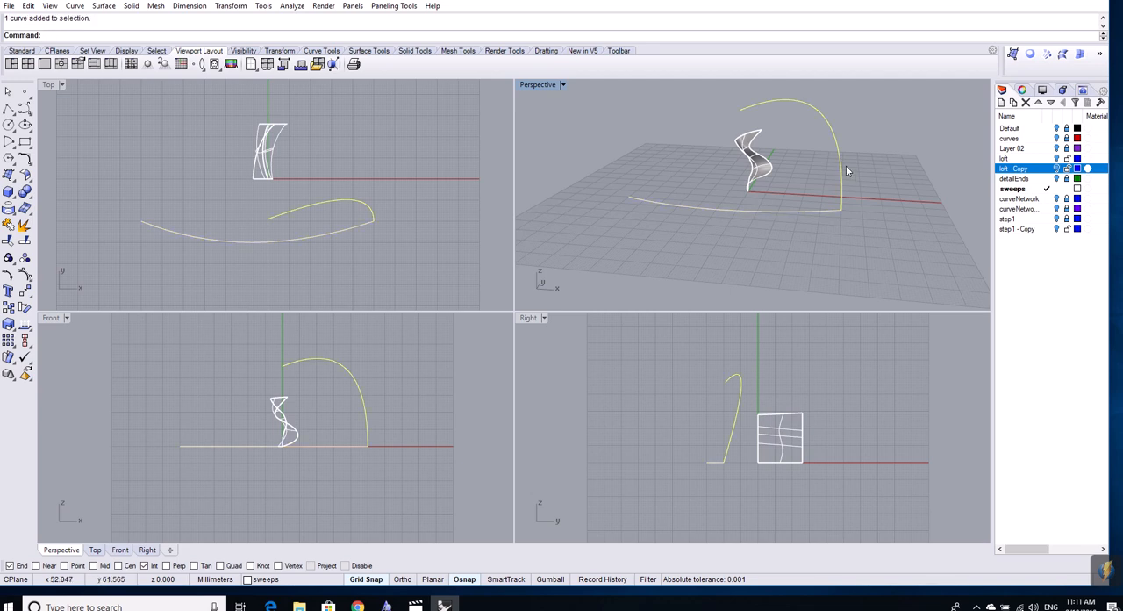
key(Delete)
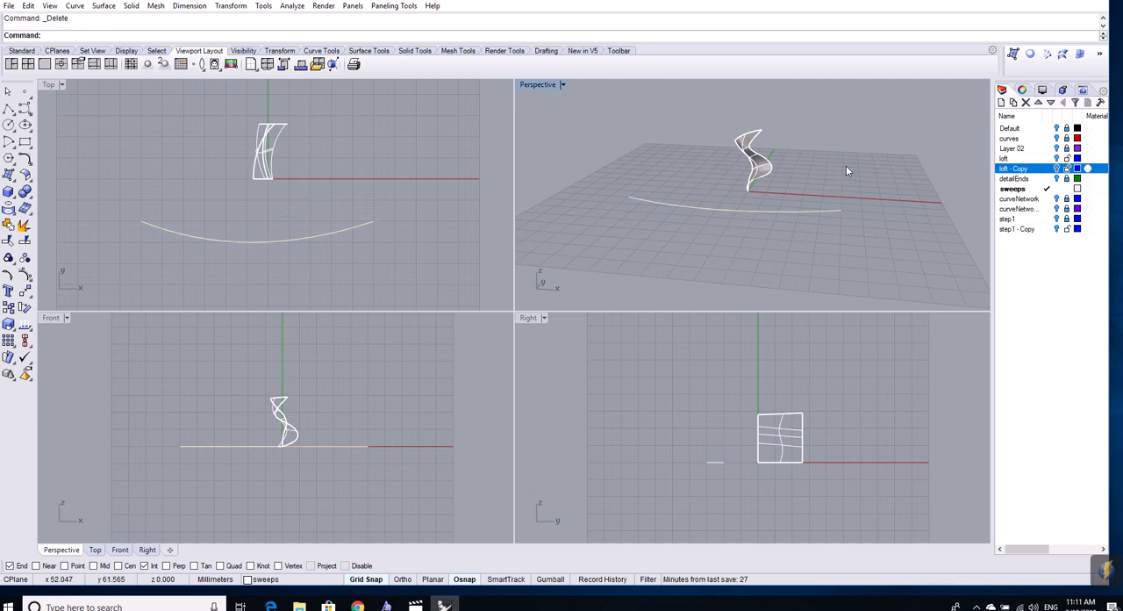
- Draw a control-point curve in the Front view from the long arc's positive-X end up to about X 57, height 51 mm
click(24, 107)
right_drag(417, 421, 439, 429)
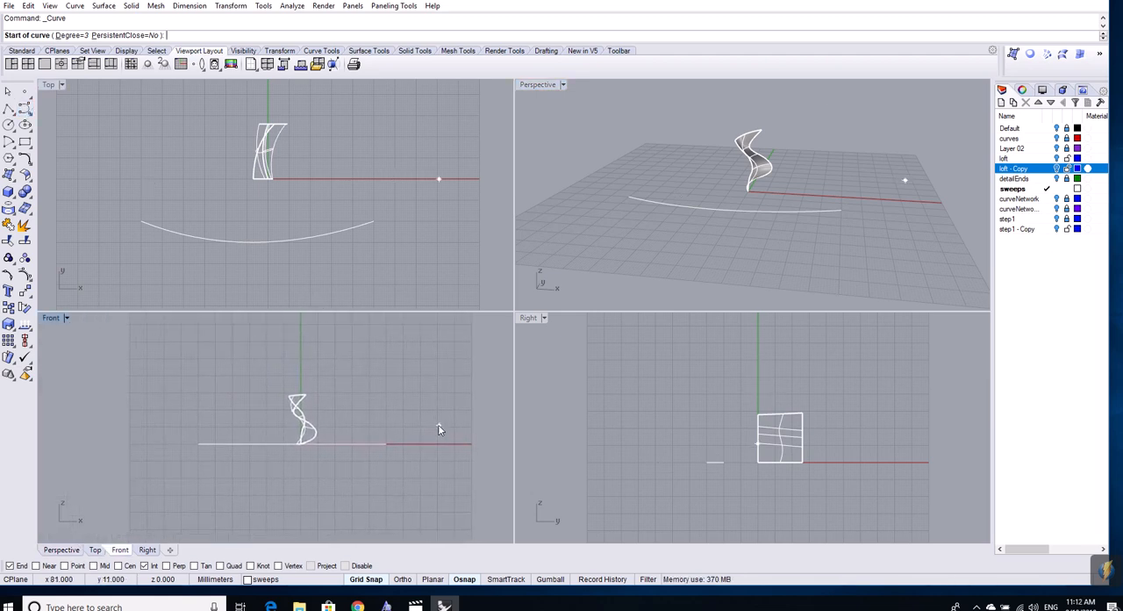
click(389, 448)
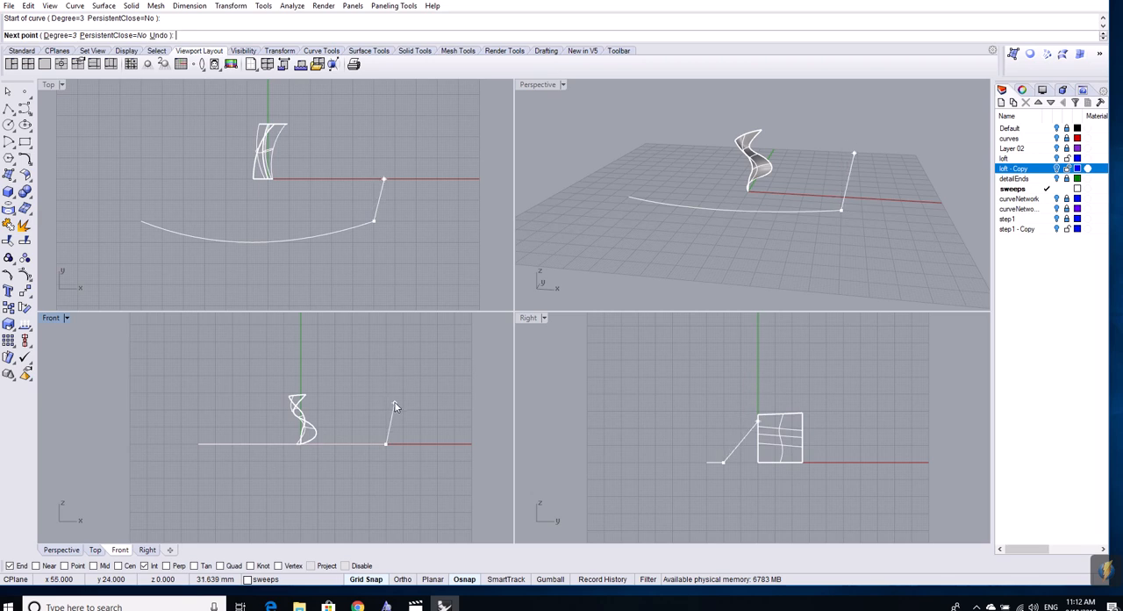
click(386, 405)
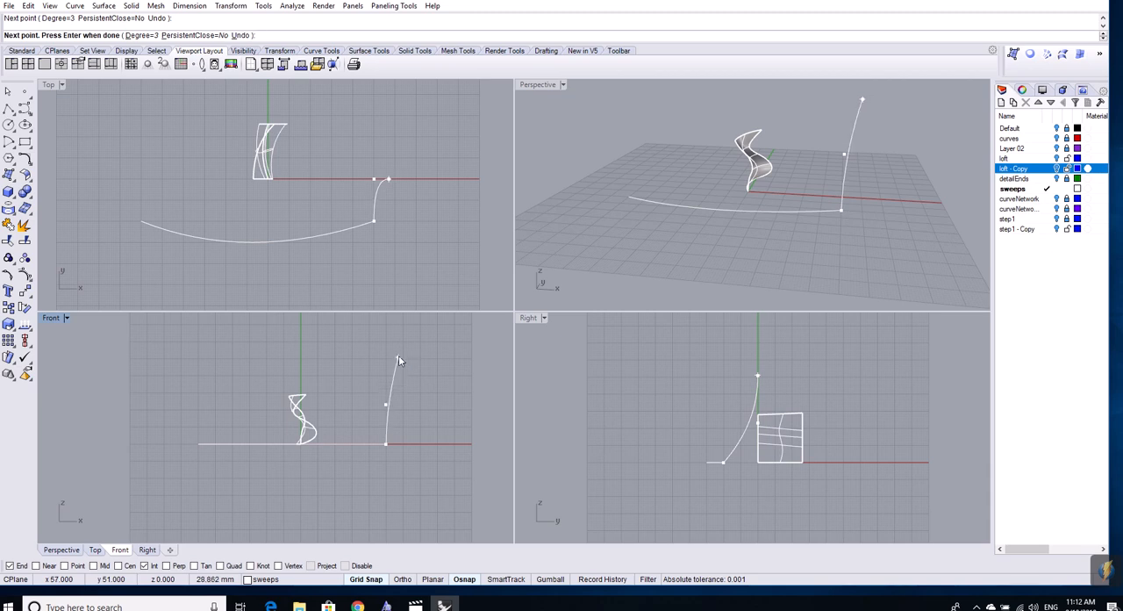
click(399, 358)
key(Return)
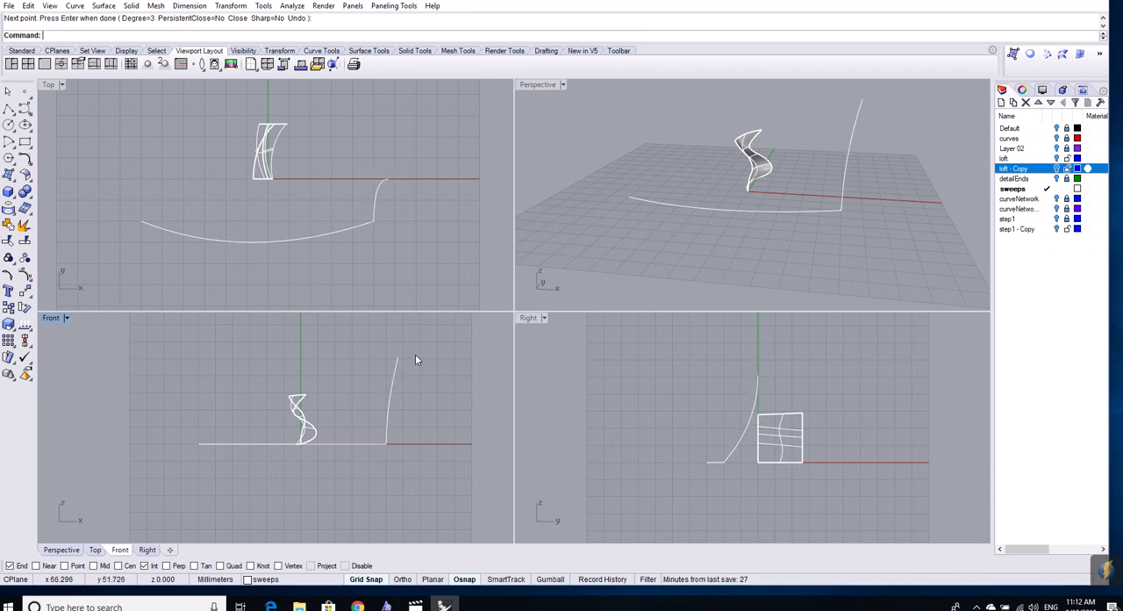
- Try drawing a control-point curve from the long arc's negative-X end with its remaining points in the Right view, and delete it
right_drag(855, 209, 760, 238)
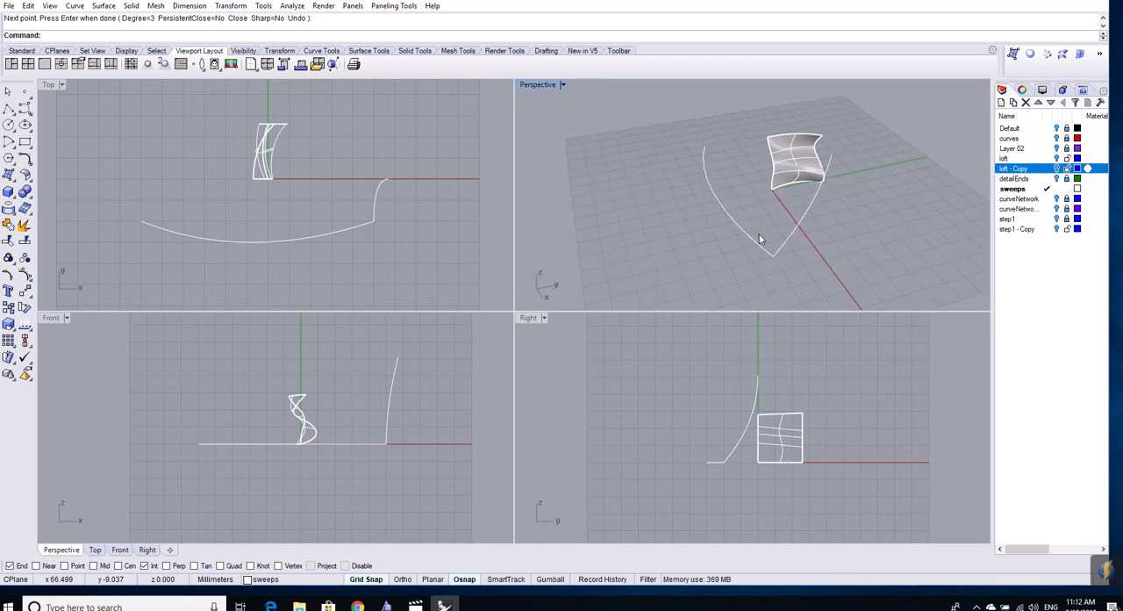
click(25, 125)
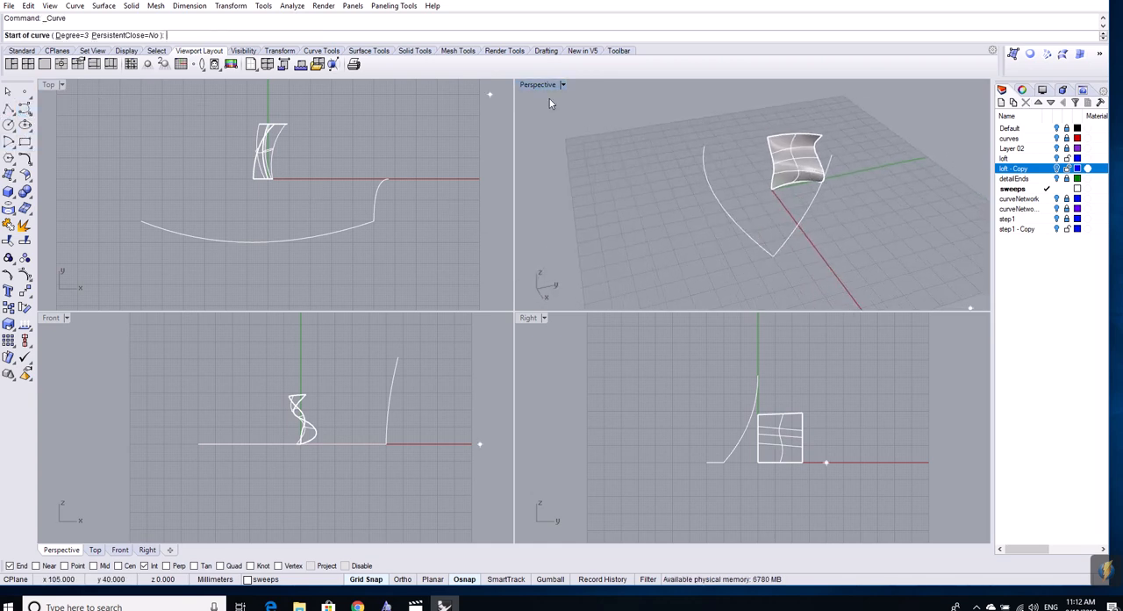
click(703, 144)
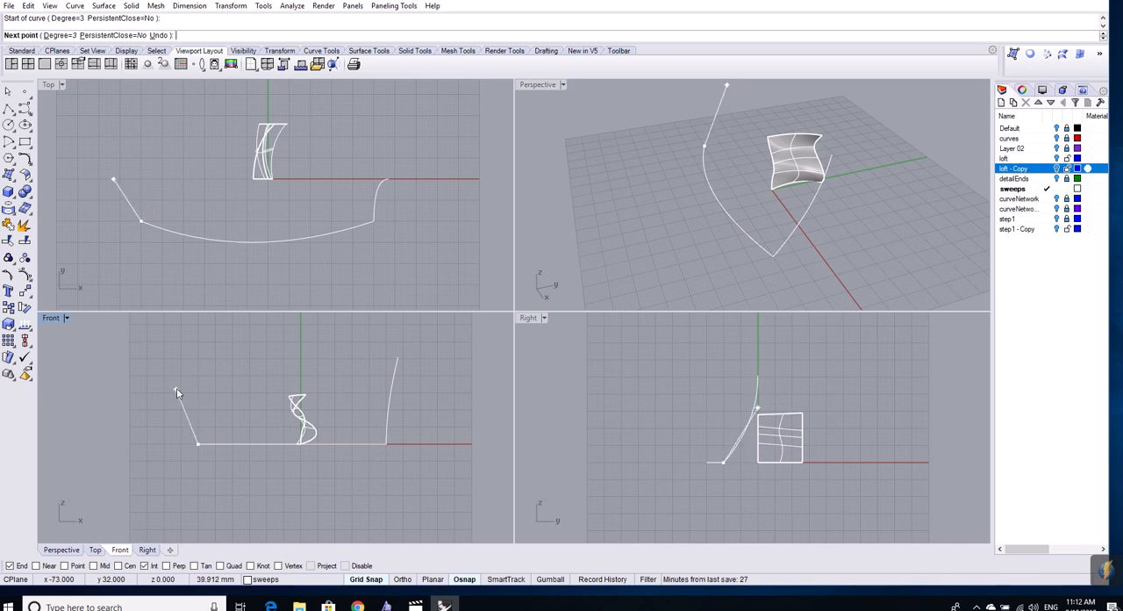
click(703, 416)
click(695, 383)
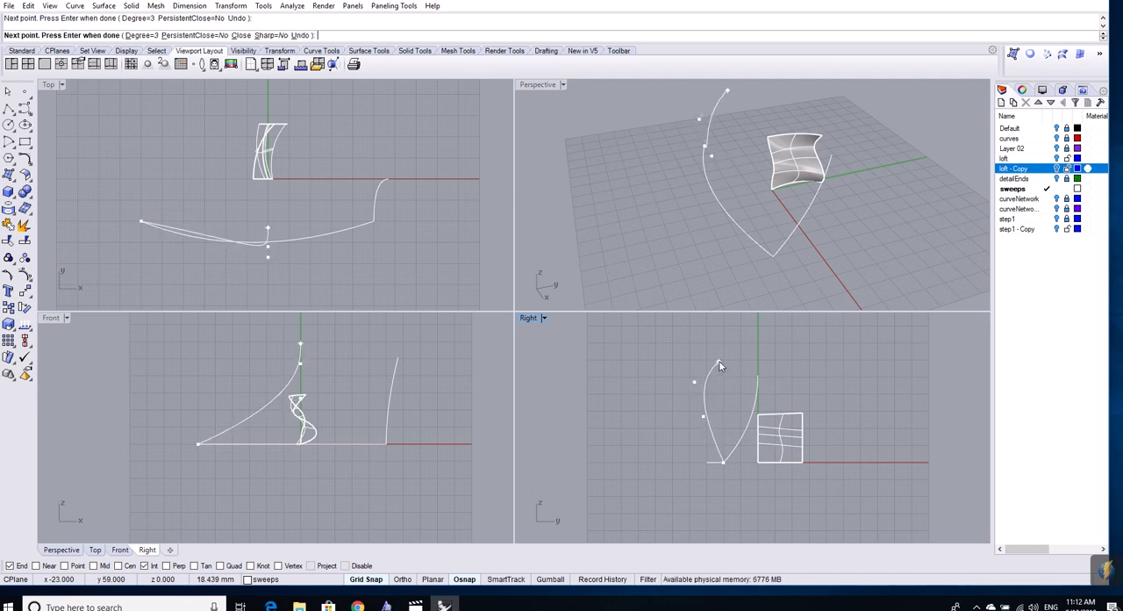
key(Return)
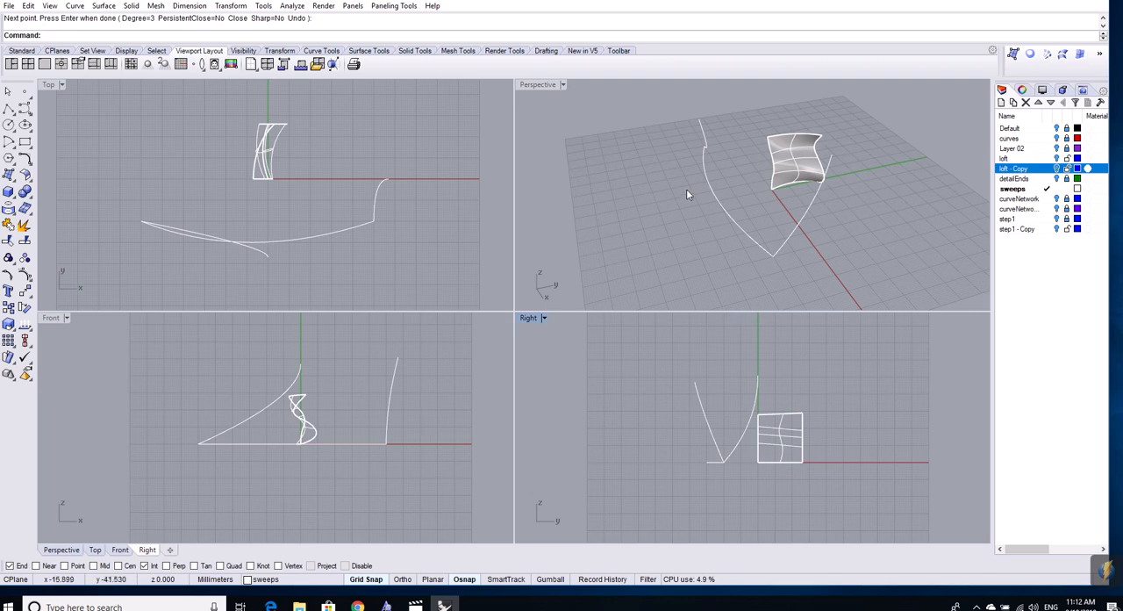
right_drag(690, 193, 712, 173)
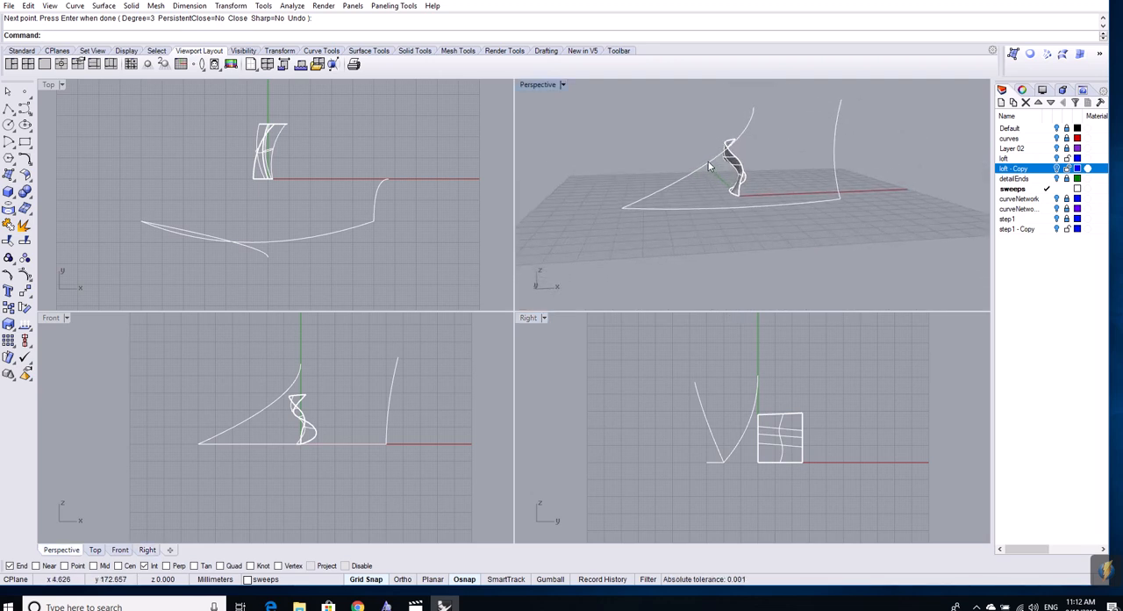
click(708, 163)
key(Delete)
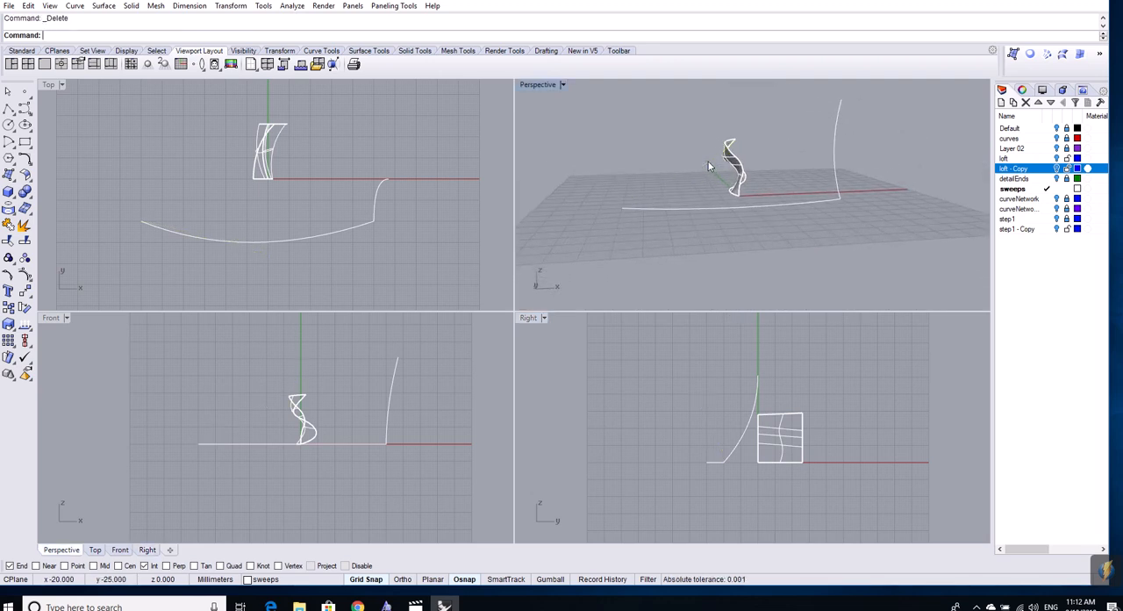
- Draw an outward-bowed control-point curve in the Front view from the long arc's negative-X end up to about X -54, height 51 mm
click(24, 109)
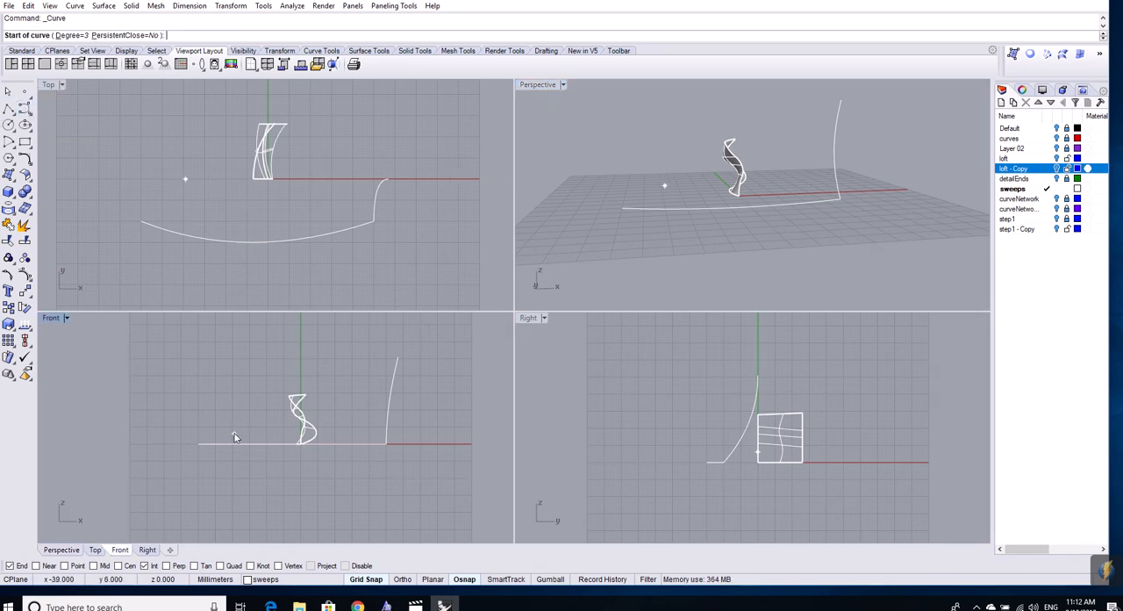
click(197, 443)
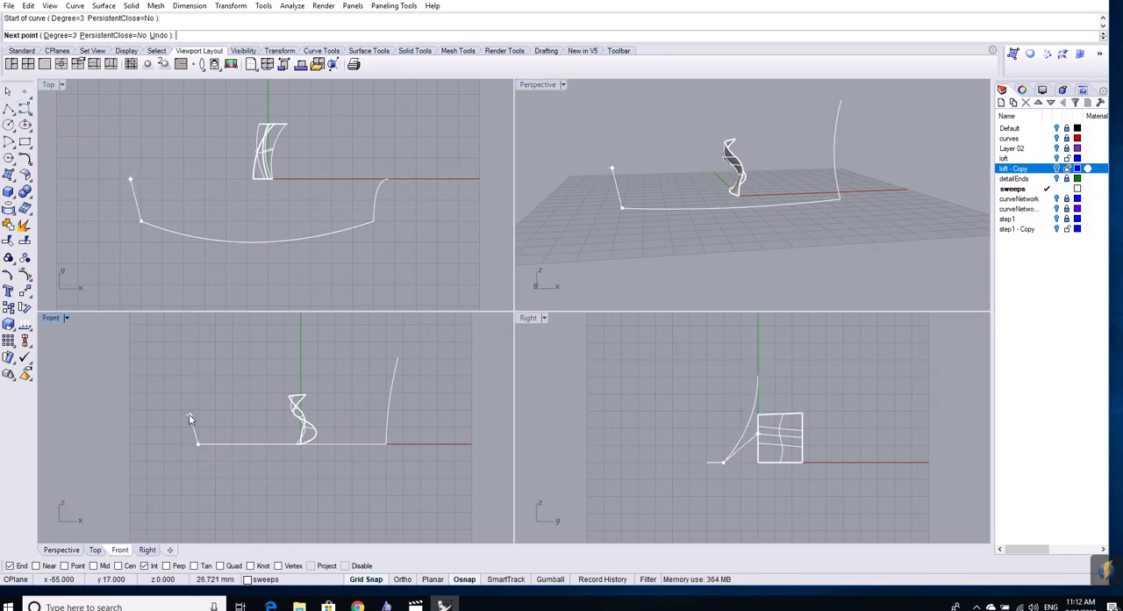
click(179, 417)
click(186, 376)
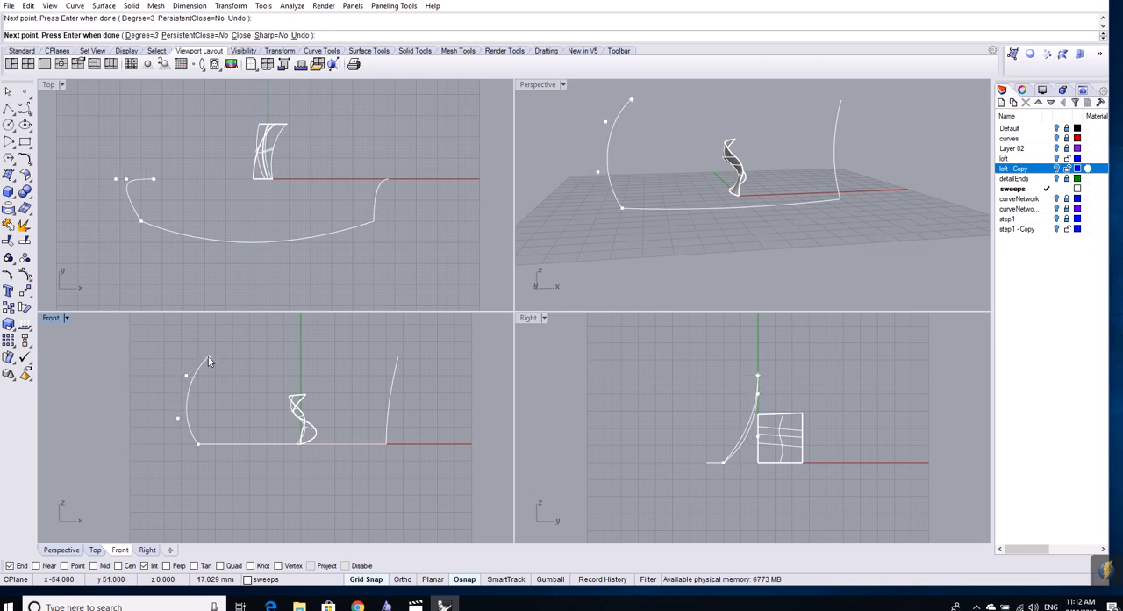
click(209, 360)
key(Return)
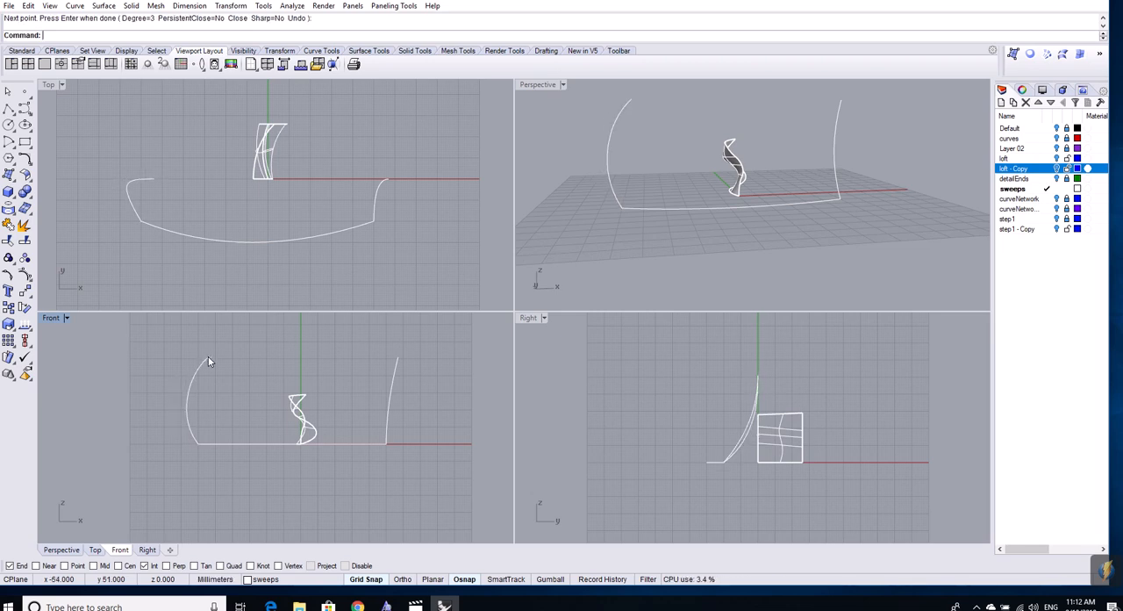
- Create a one-rail sweep using the long arc as rail and both upright end curves as cross sections, with Freeform style and no simplification
right_drag(749, 186, 801, 210)
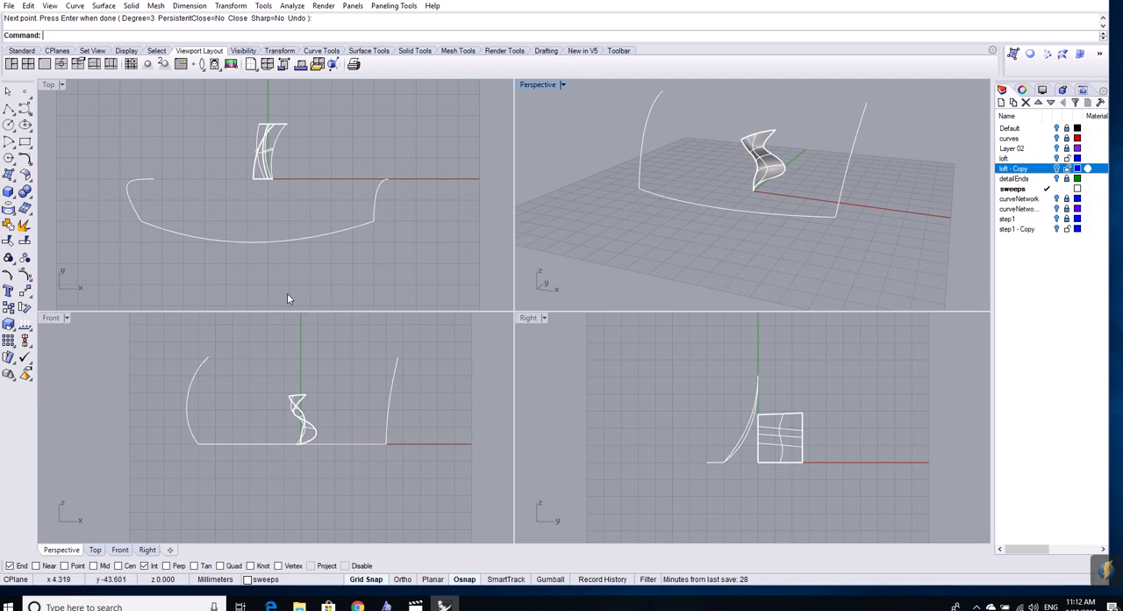
click(369, 50)
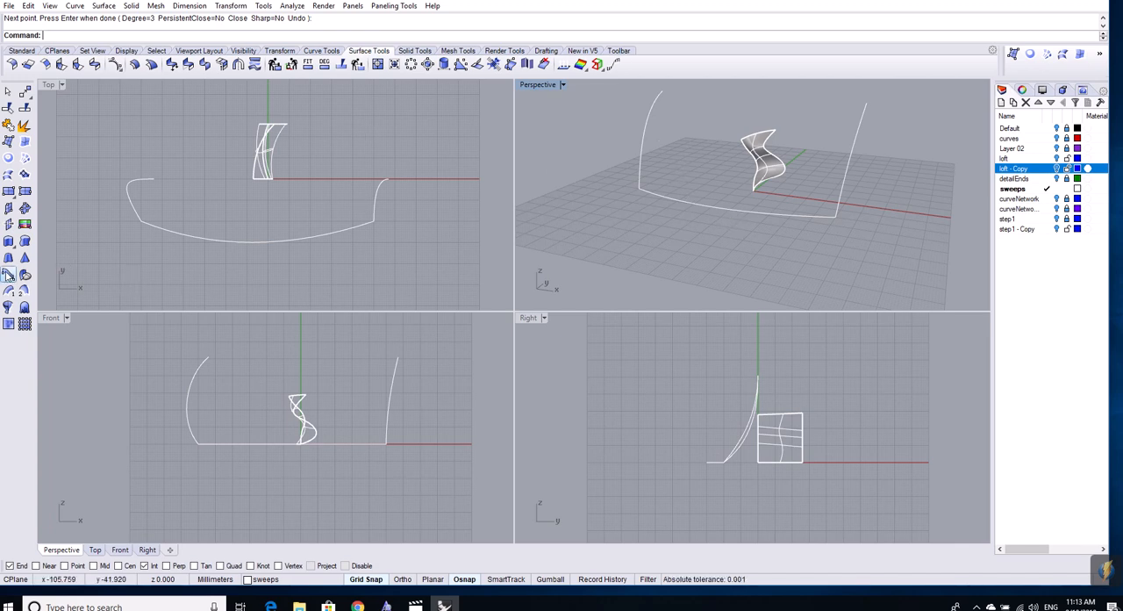
click(8, 293)
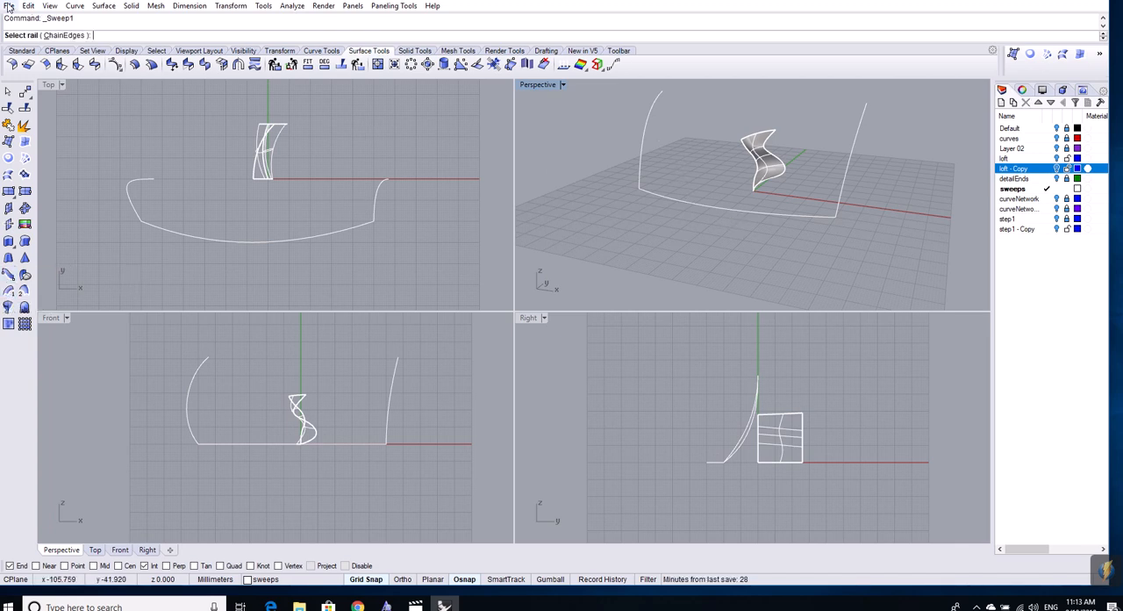
click(273, 240)
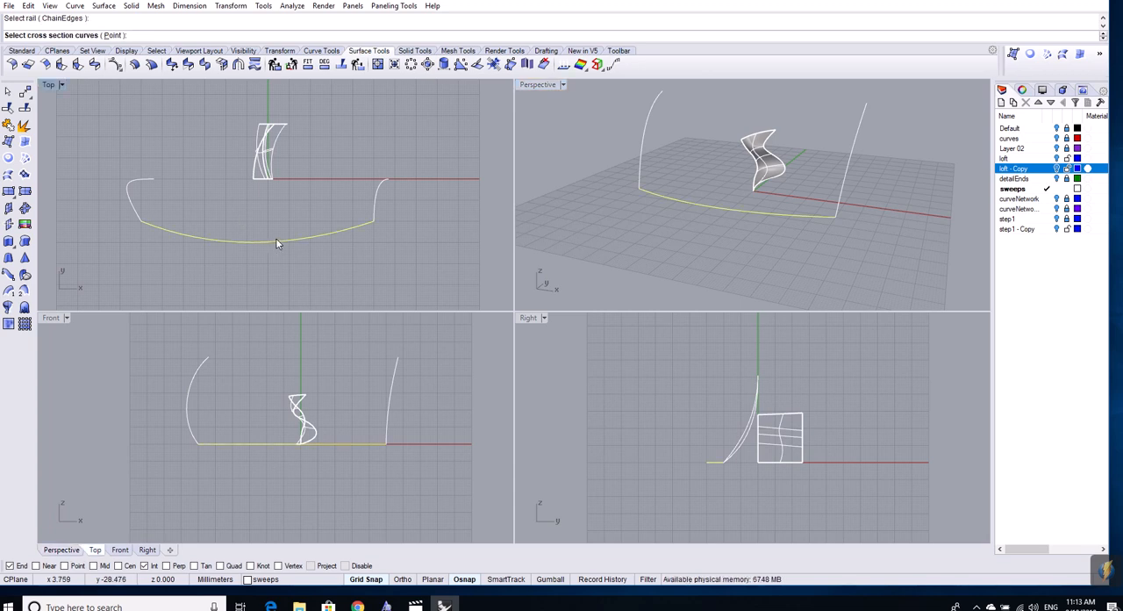
click(131, 201)
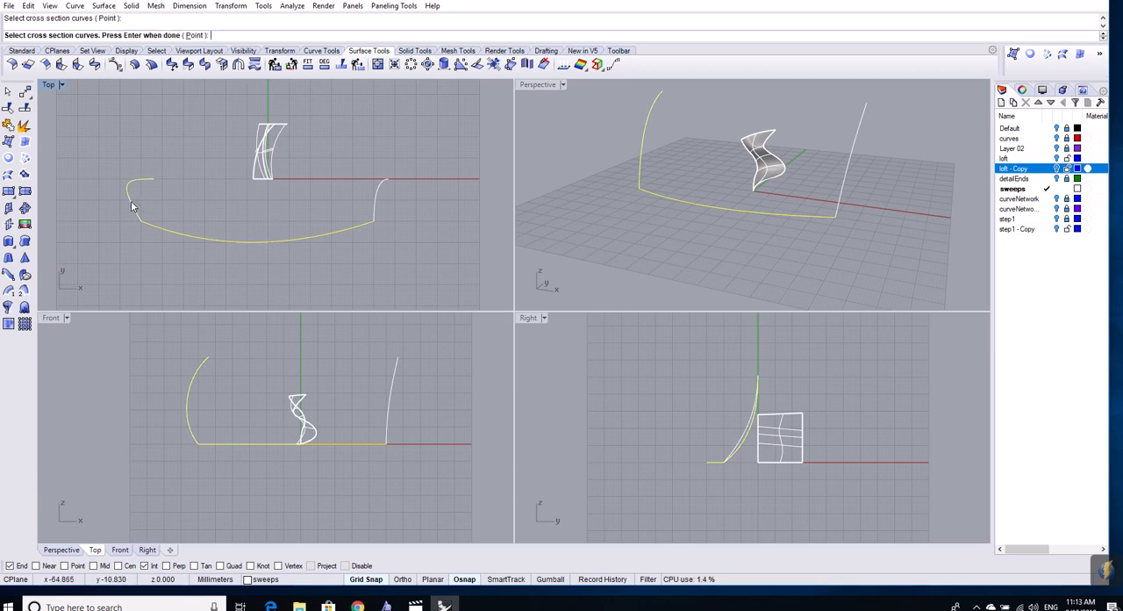
click(380, 205)
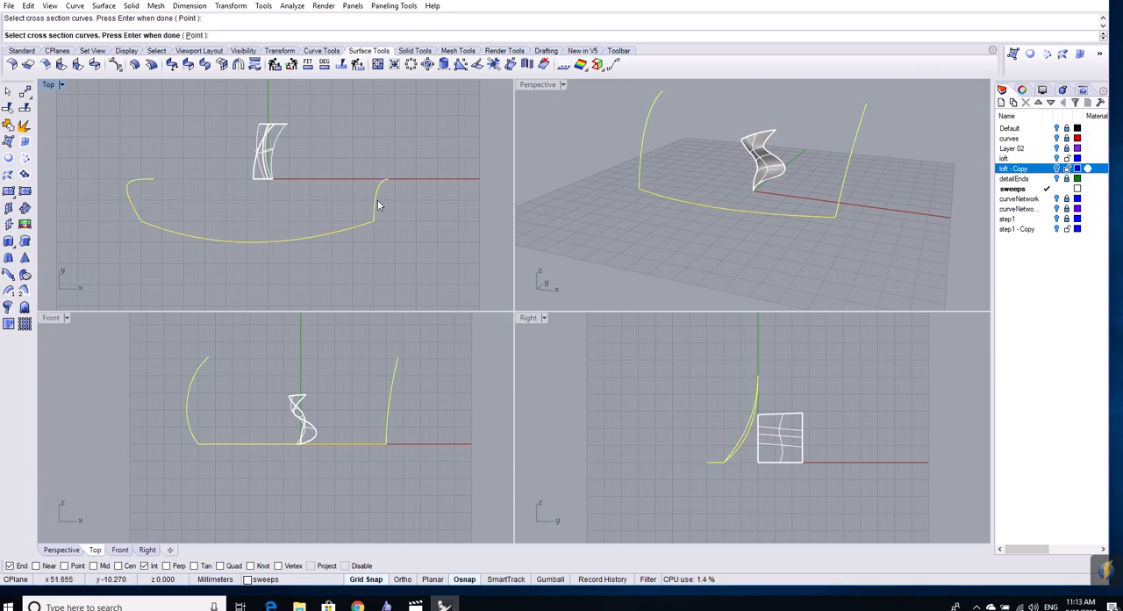
key(Return)
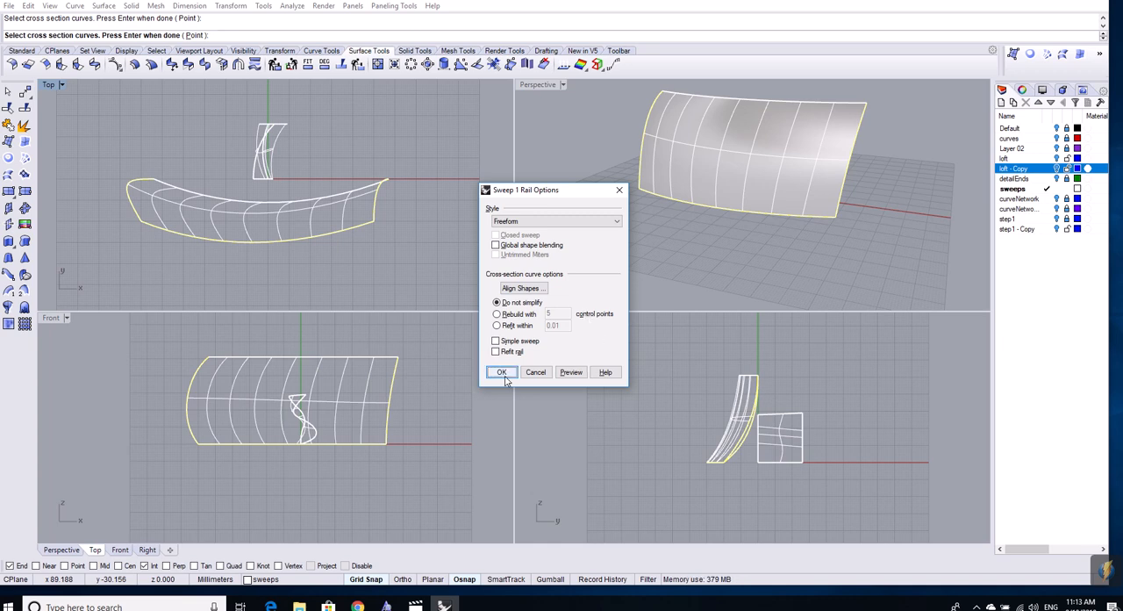
click(571, 373)
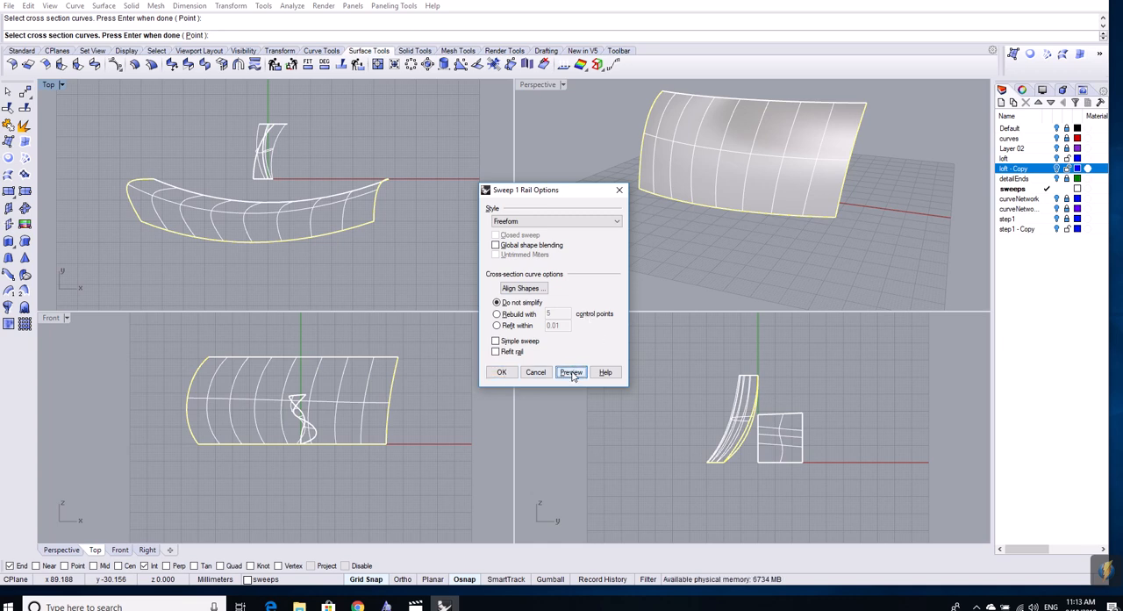
click(500, 372)
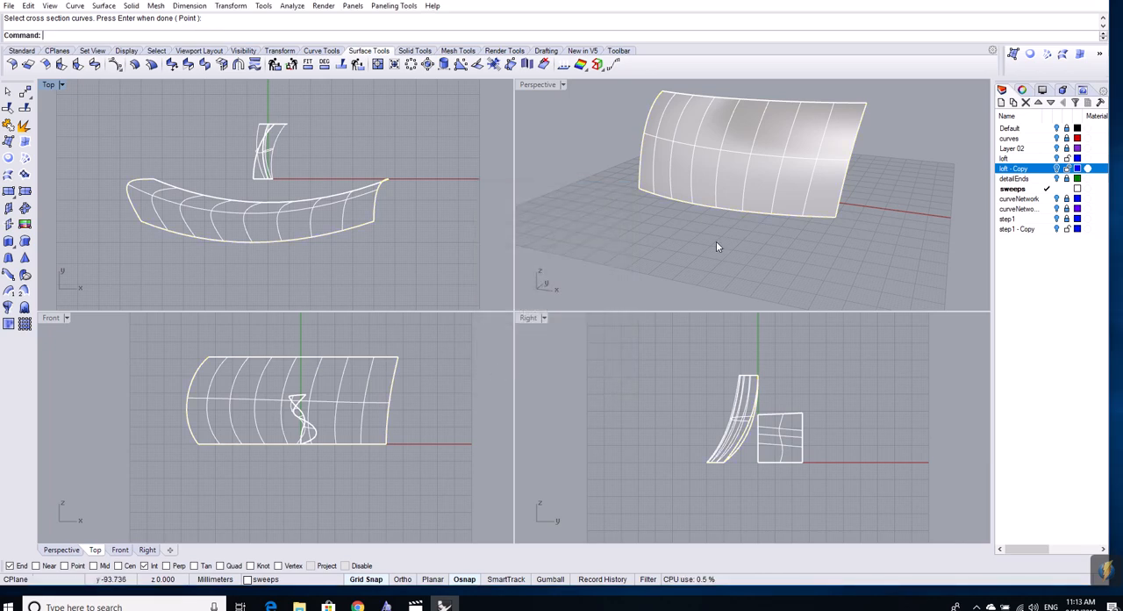
- Turn on the control points of the long swept surface
right_drag(834, 232, 916, 218)
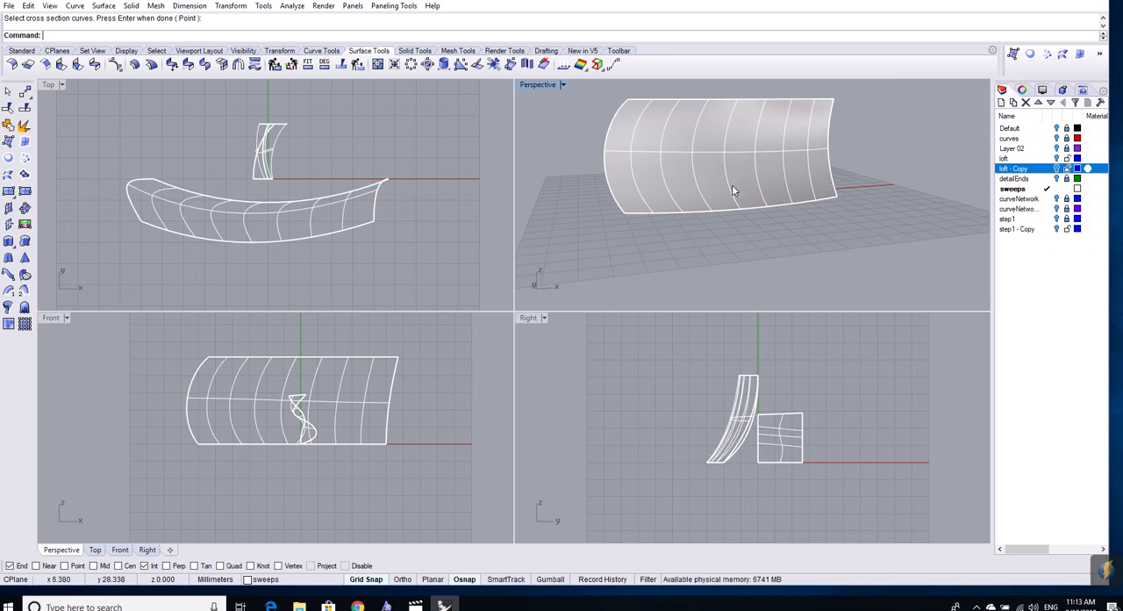
key(F10)
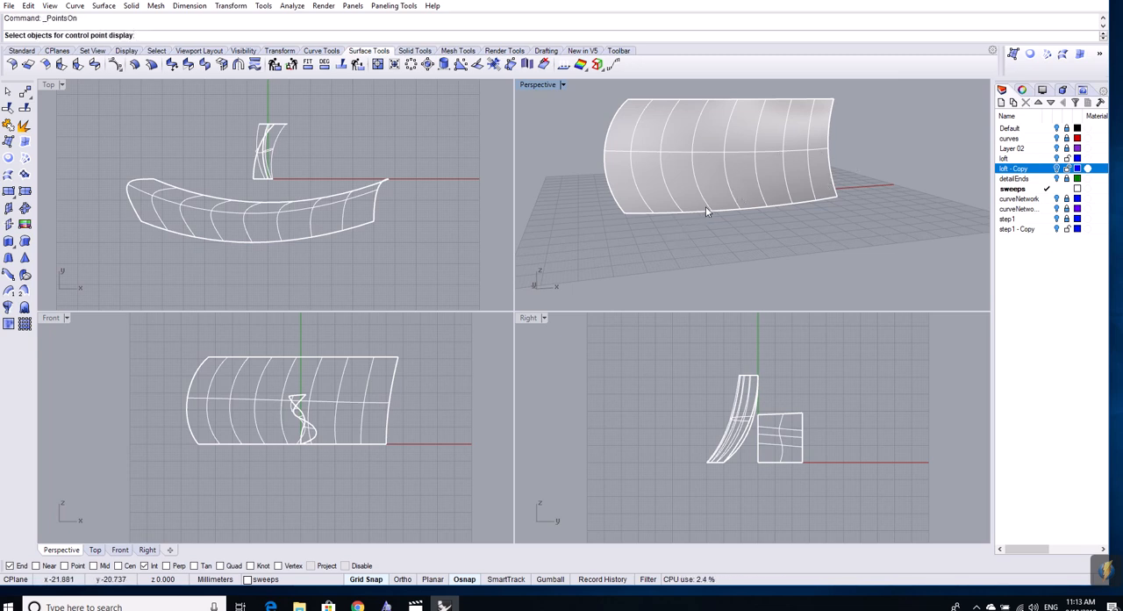
click(721, 213)
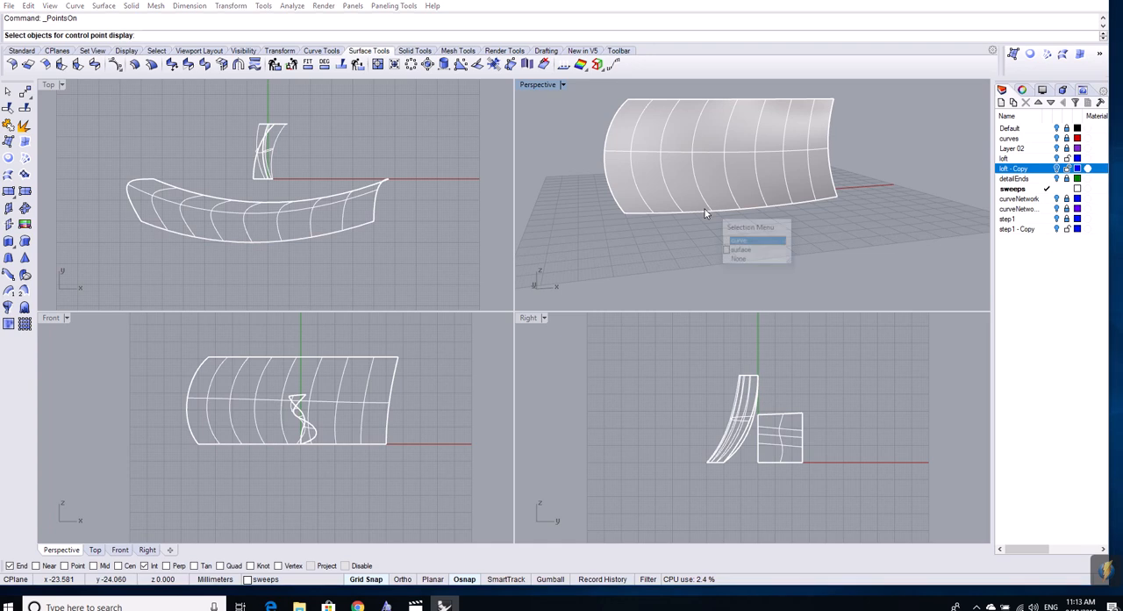
click(761, 248)
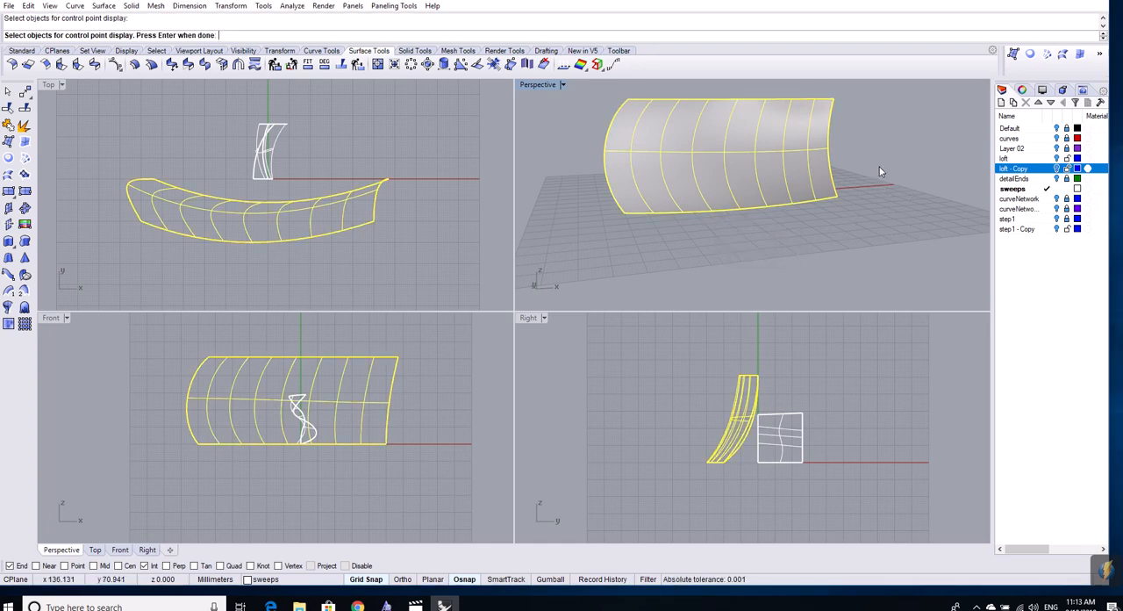
right_drag(878, 168, 825, 203)
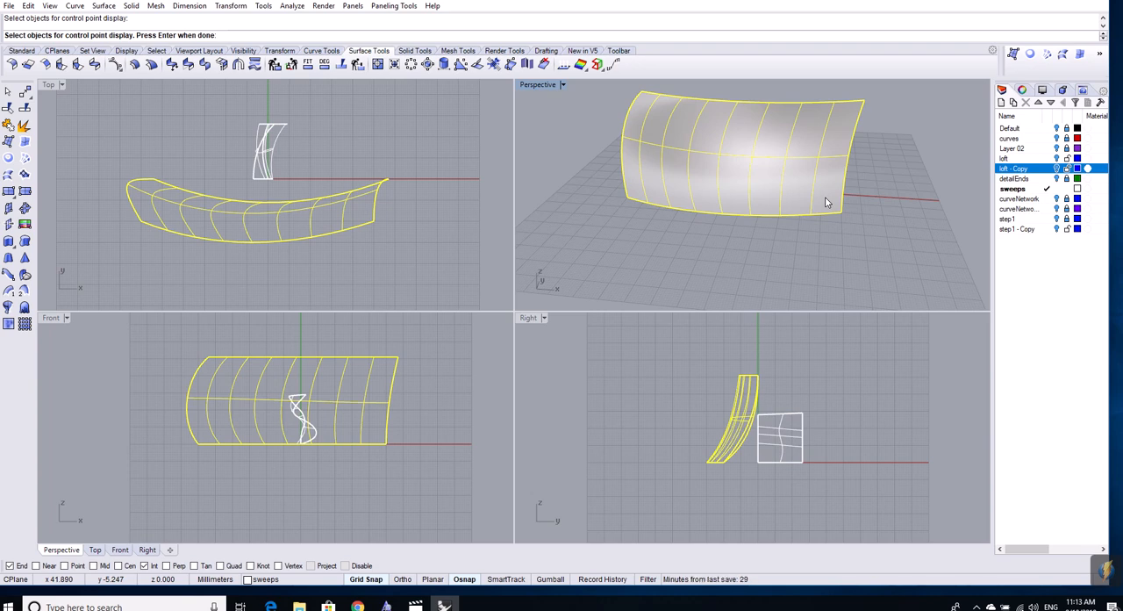
key(F10)
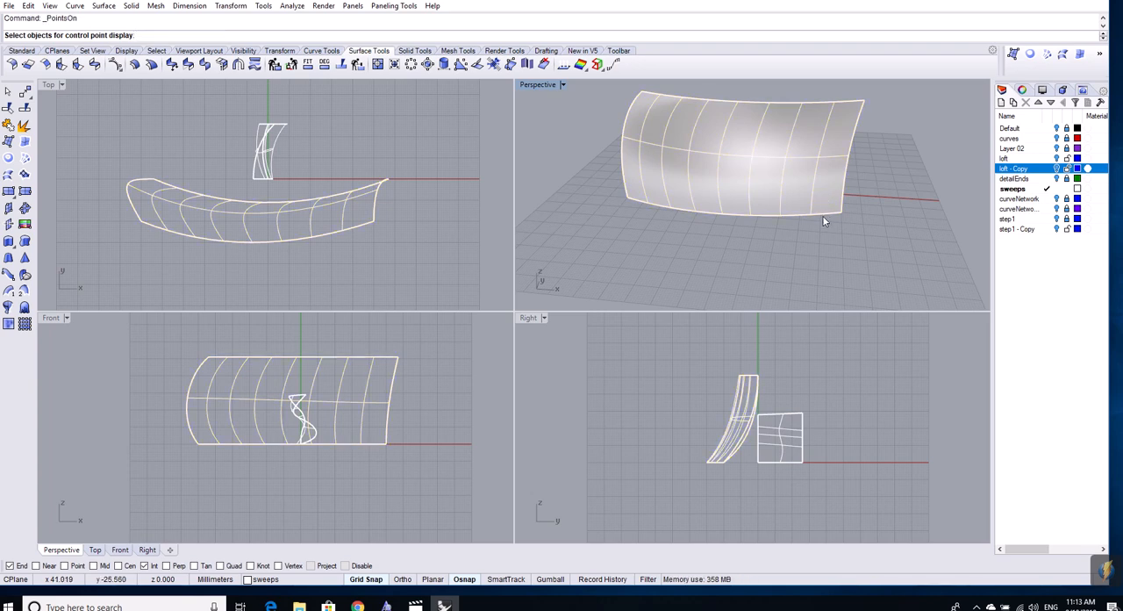
click(806, 212)
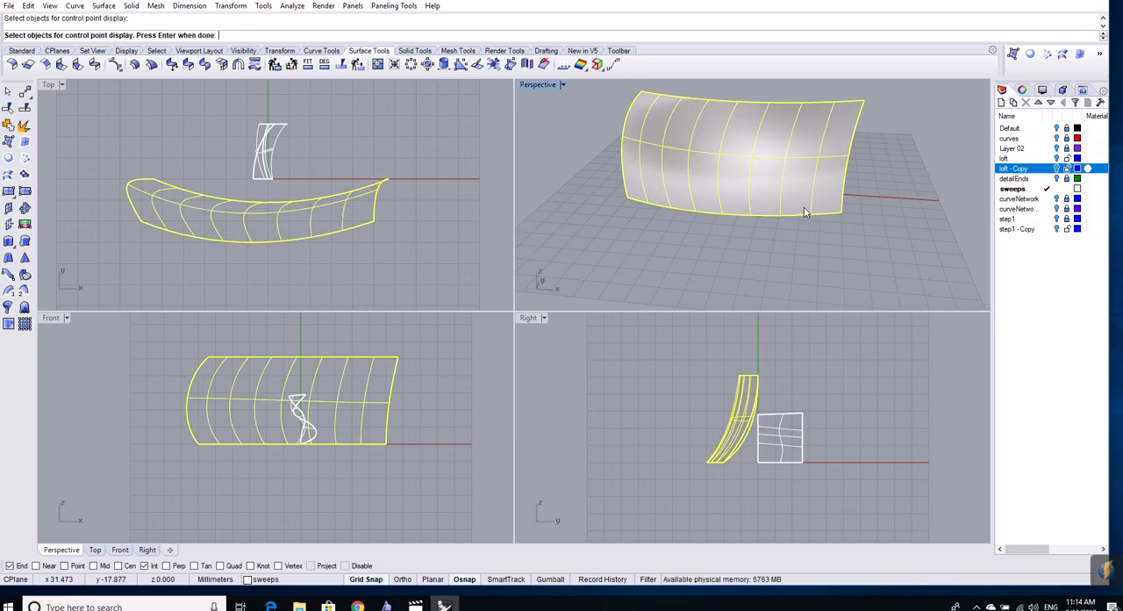
key(Return)
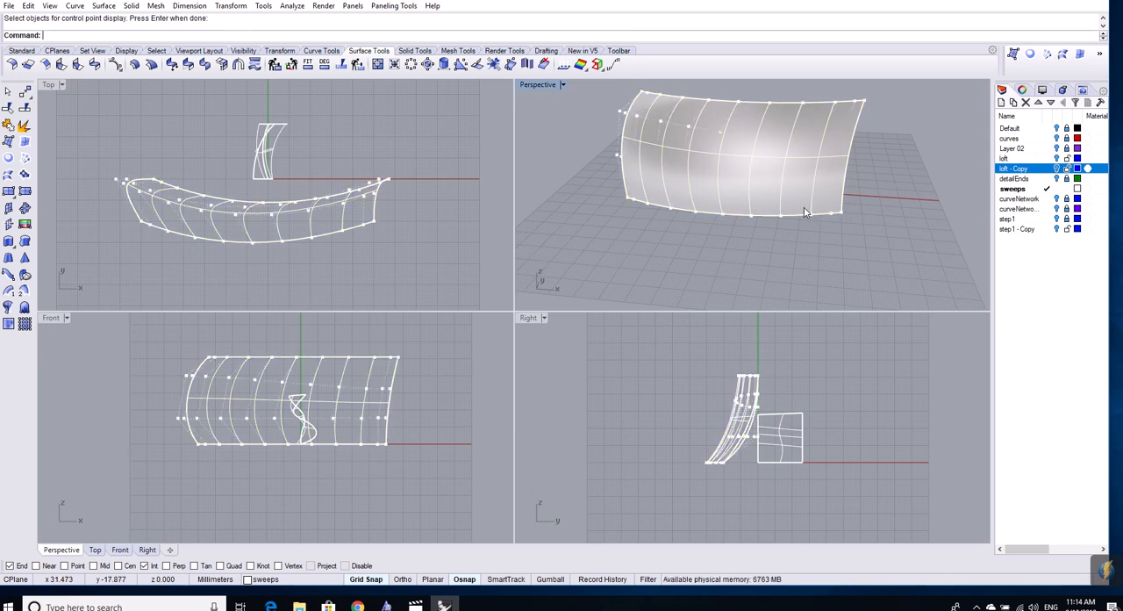
- Select the swept surface's lower inner row of control points in the Front view and move it slightly toward negative Y and up in the Right view
right_drag(806, 212, 946, 172)
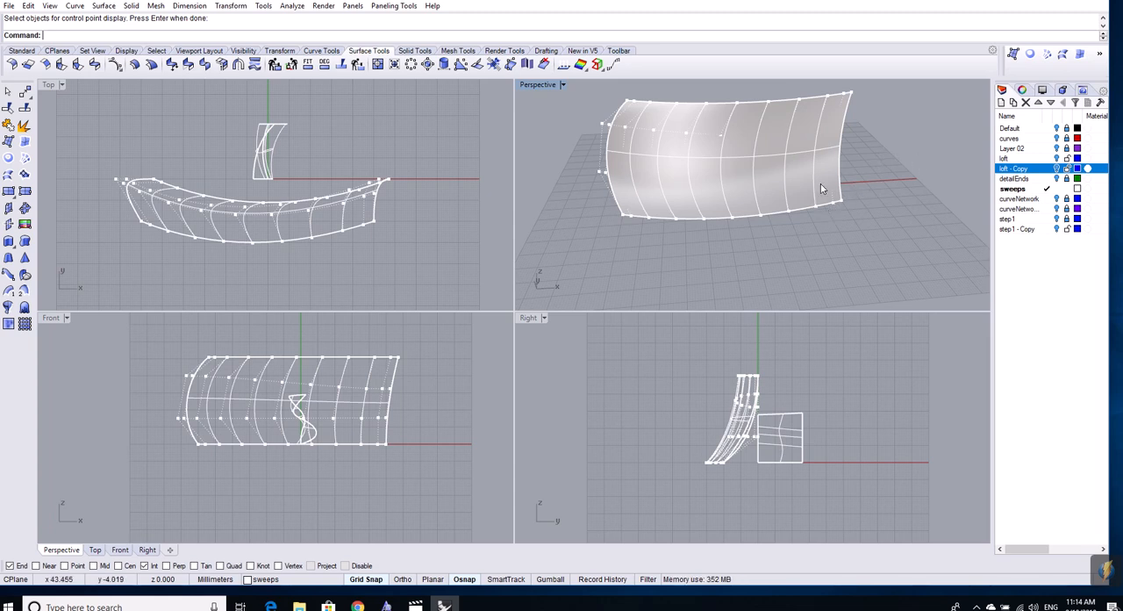
right_drag(910, 212, 886, 203)
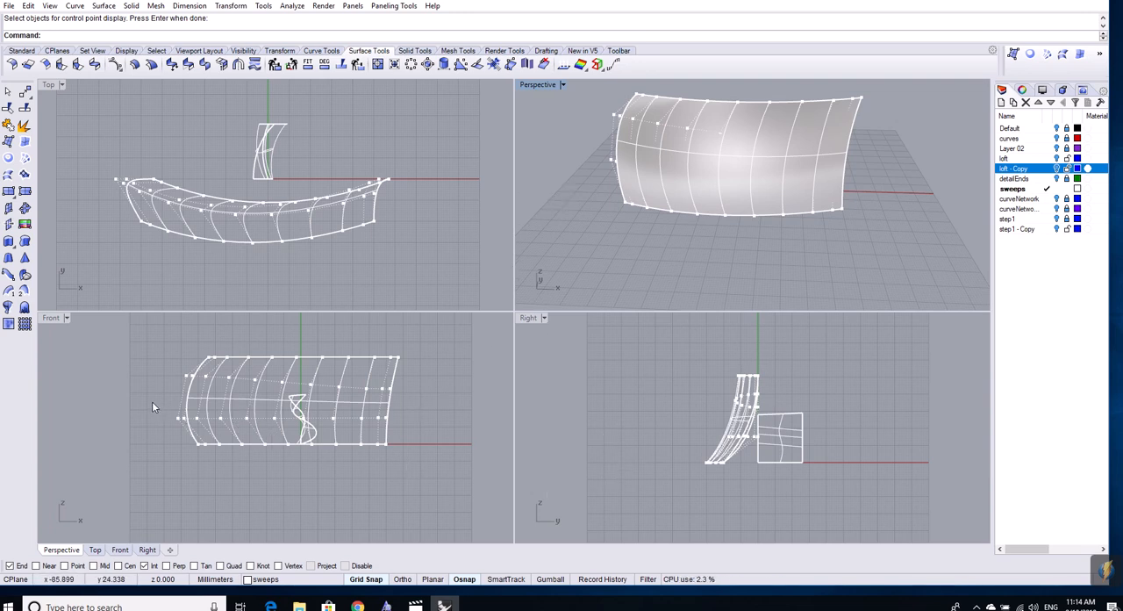
drag(146, 406, 418, 427)
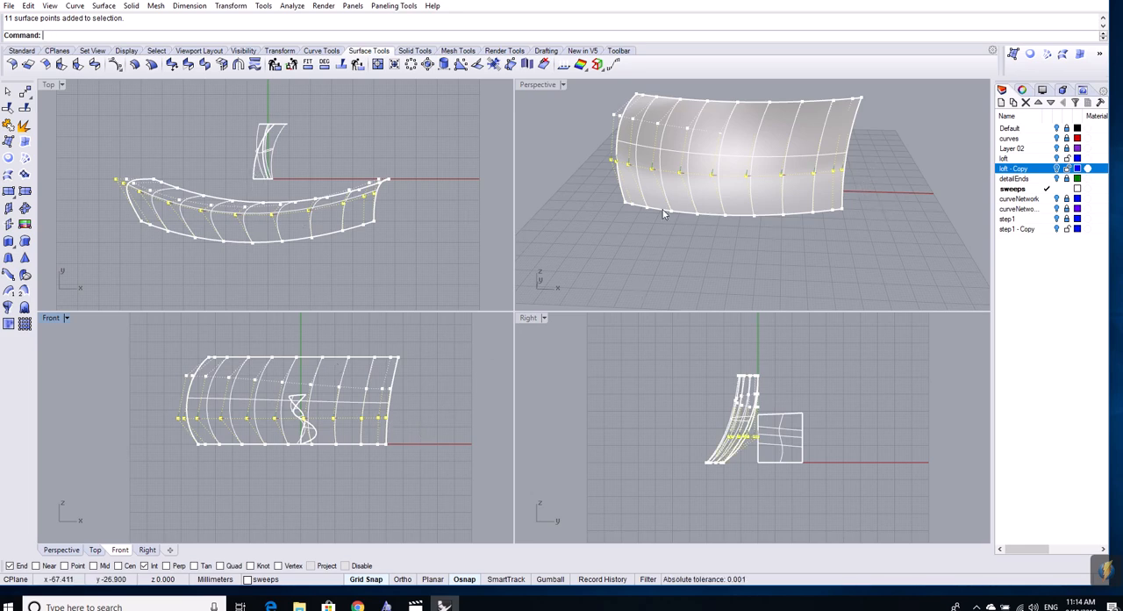
mouse_move(760, 440)
mouse_down()
mouse_move(808, 439)
mouse_move(743, 439)
mouse_move(812, 434)
mouse_move(761, 439)
mouse_up()
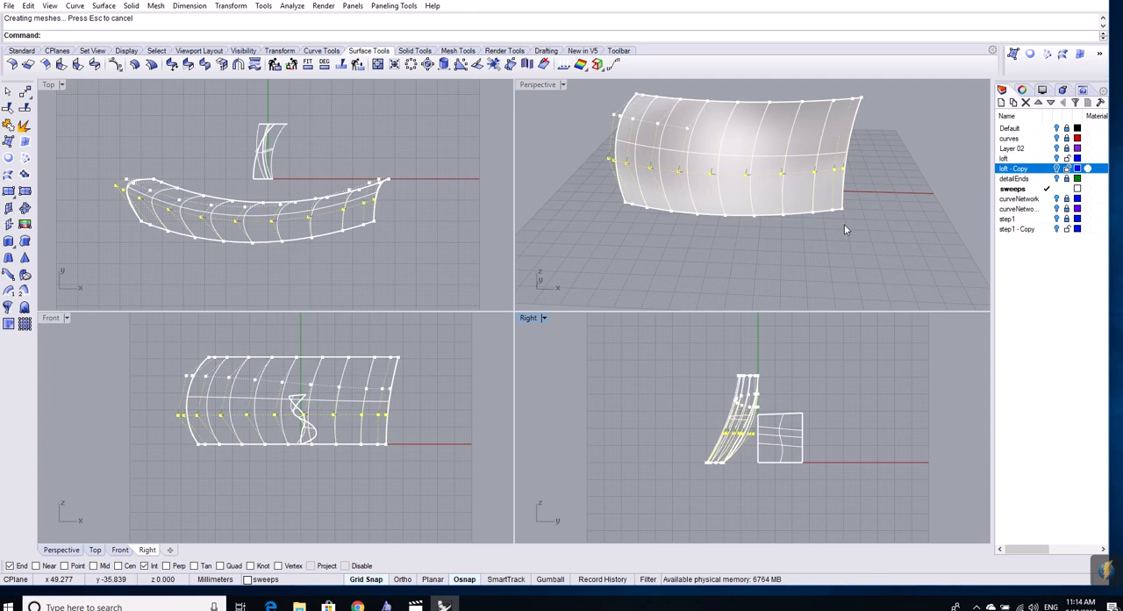
right_drag(788, 243, 714, 239)
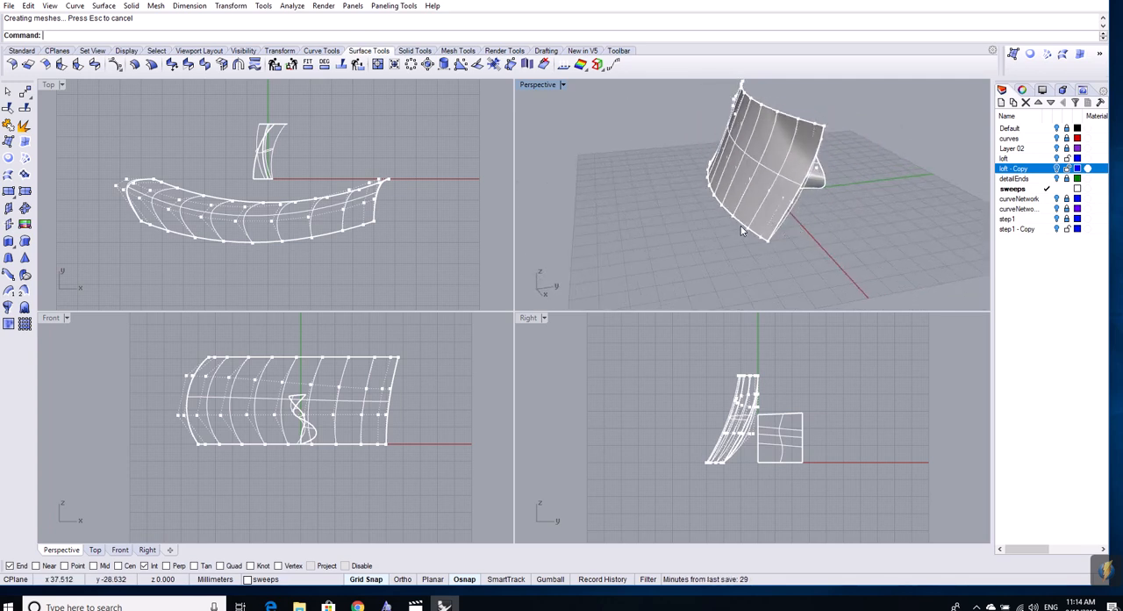